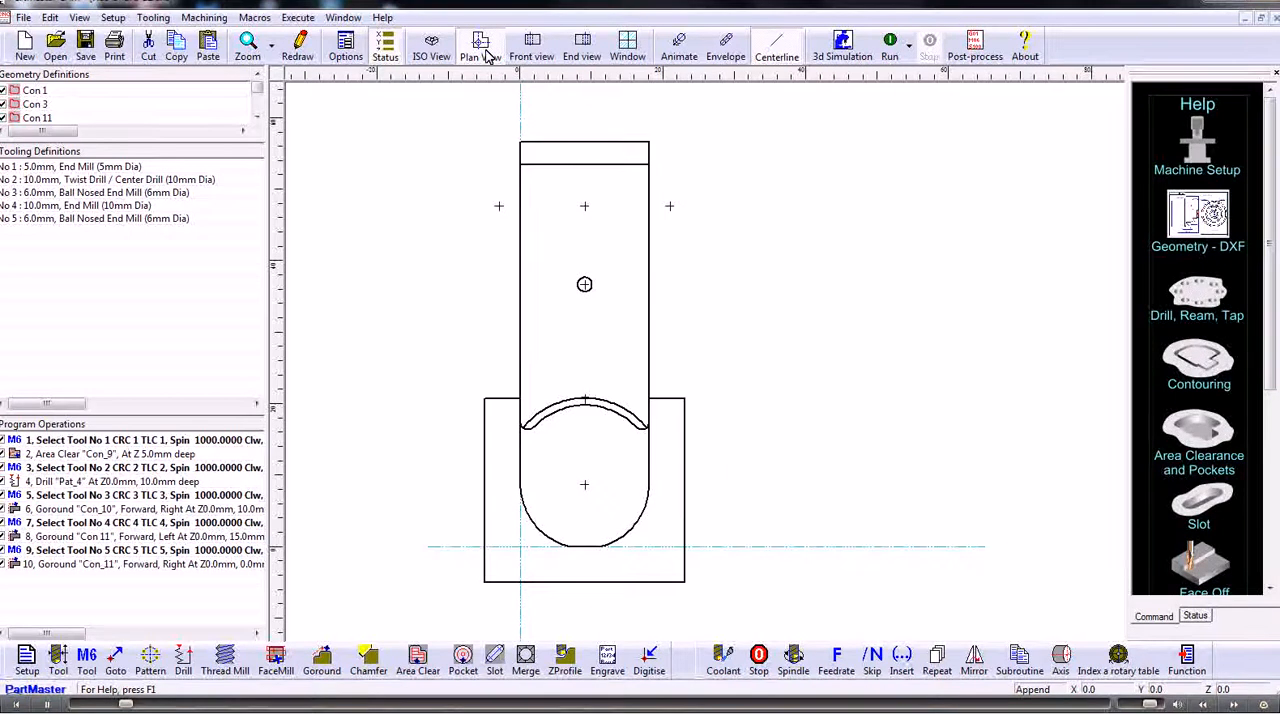
- Pick the NC origin at the lower-left corner of the outer stepped contour using the Near line/arc end snap
left_click(520, 532)
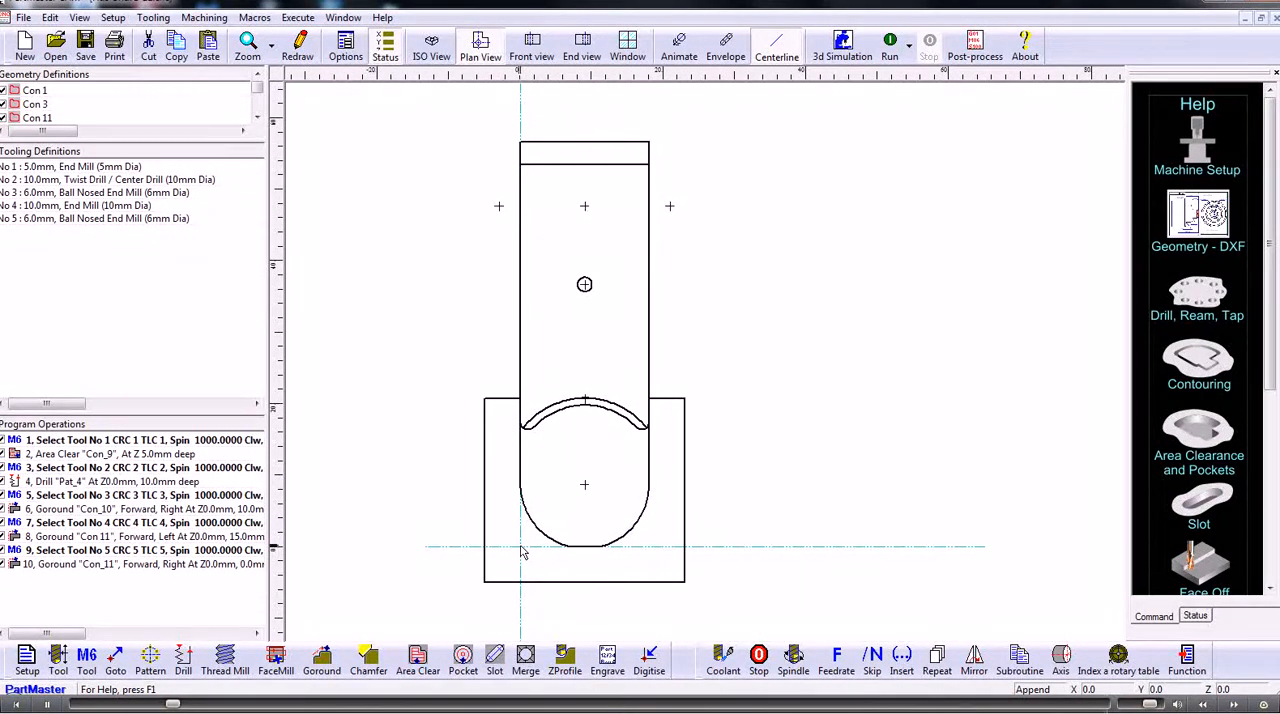
left_click(26, 660)
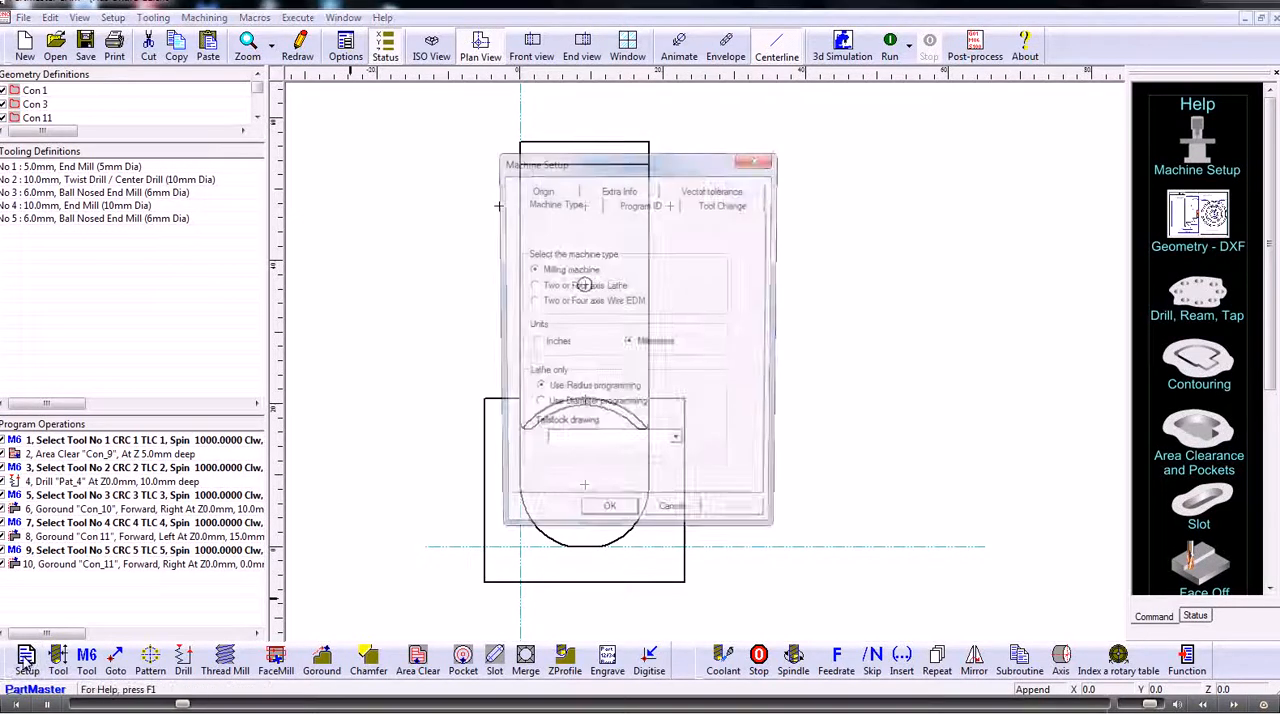
left_click(549, 195)
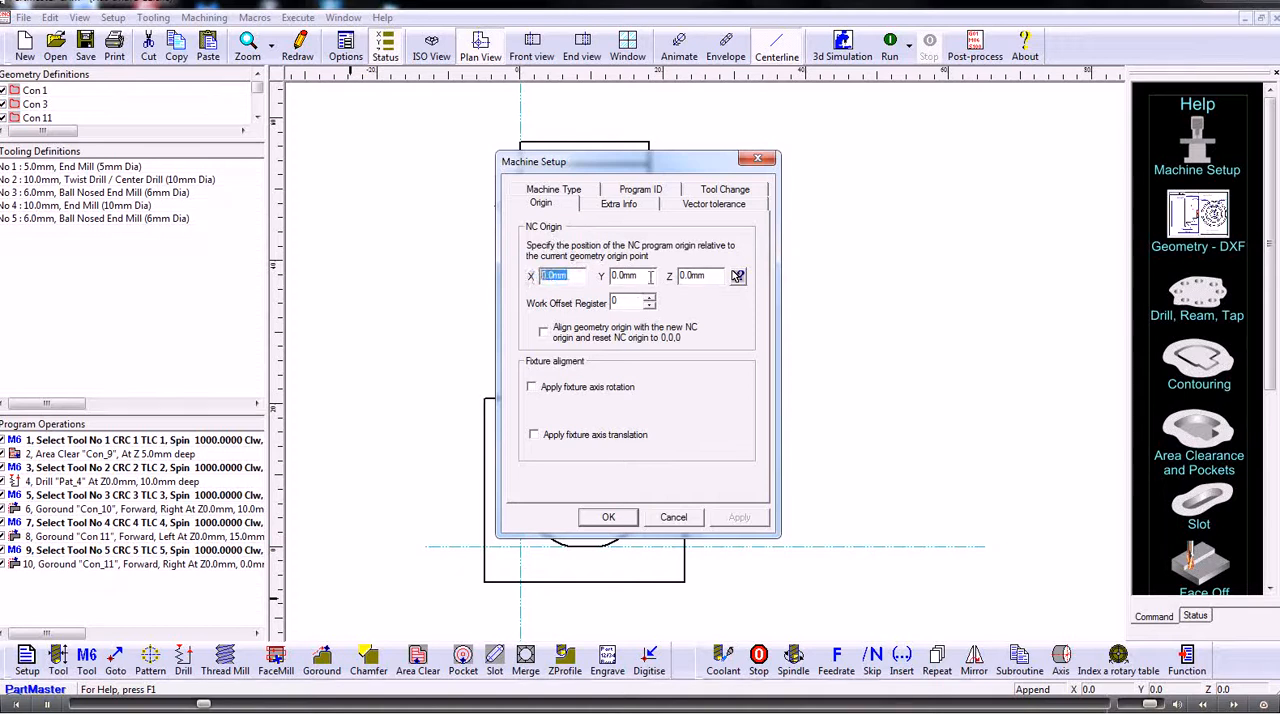
key("Tab")
key("Tab")
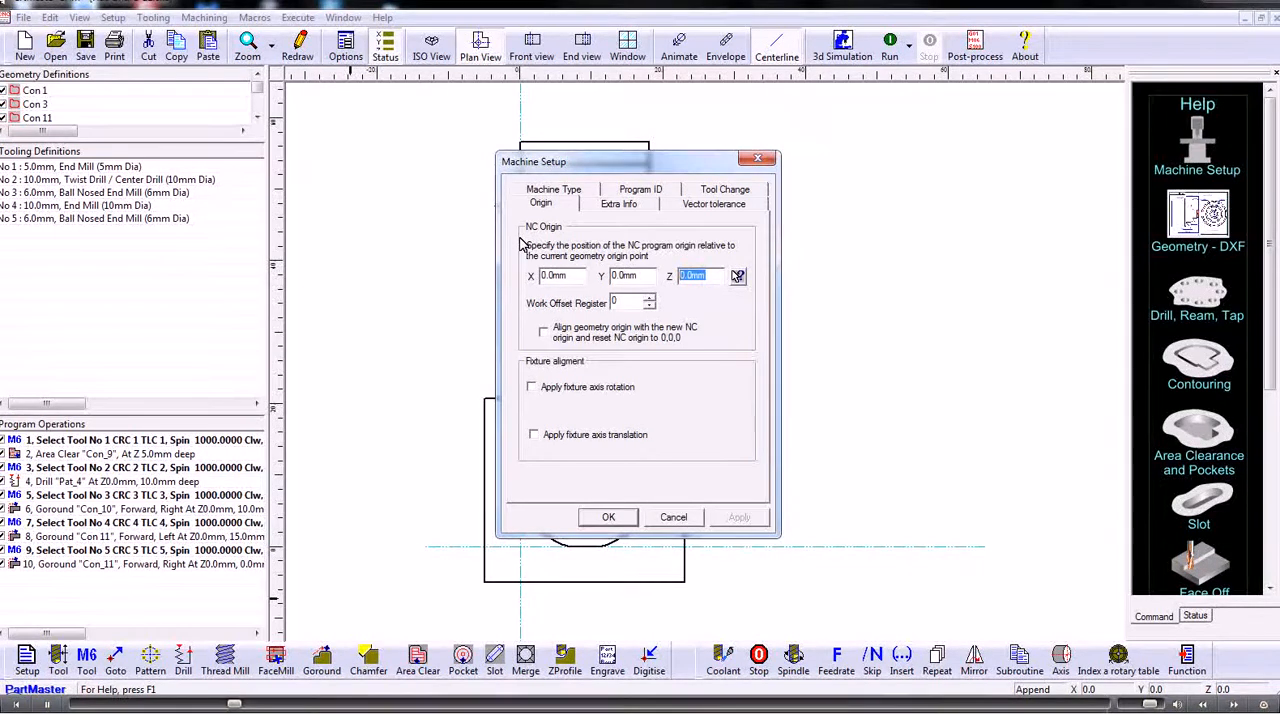
left_click(737, 277)
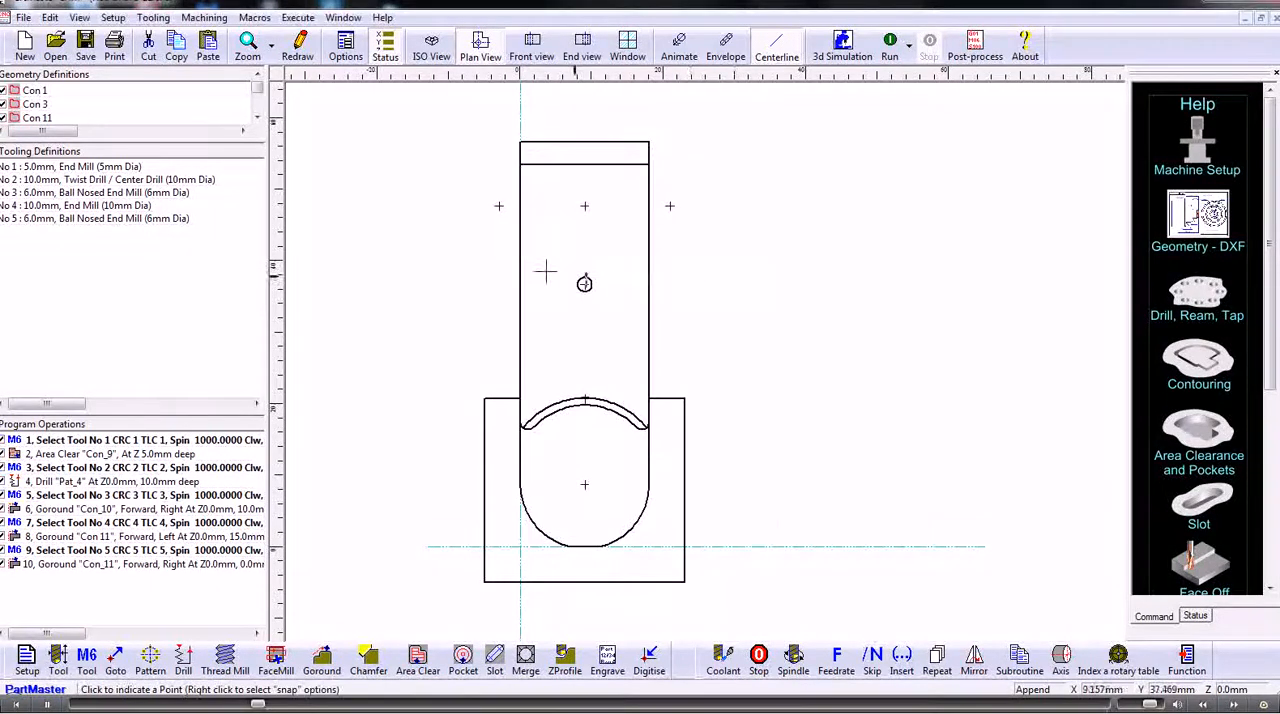
right_click(443, 270)
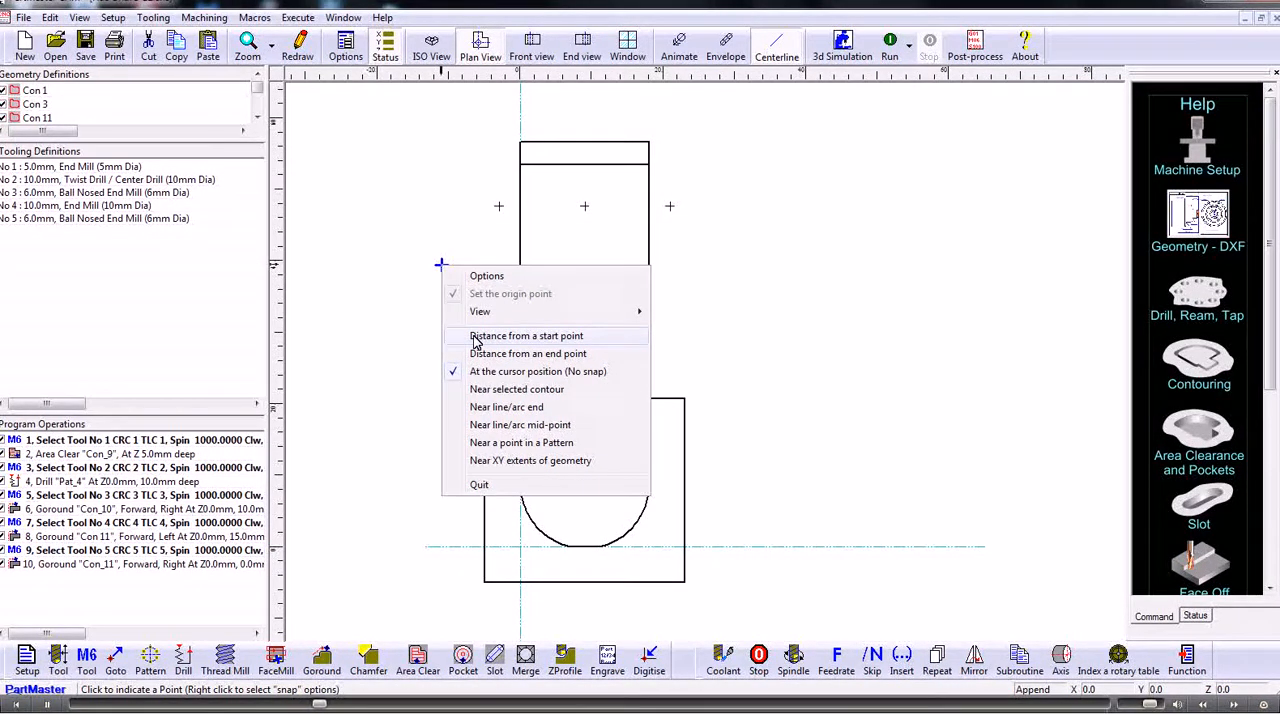
left_click(479, 408)
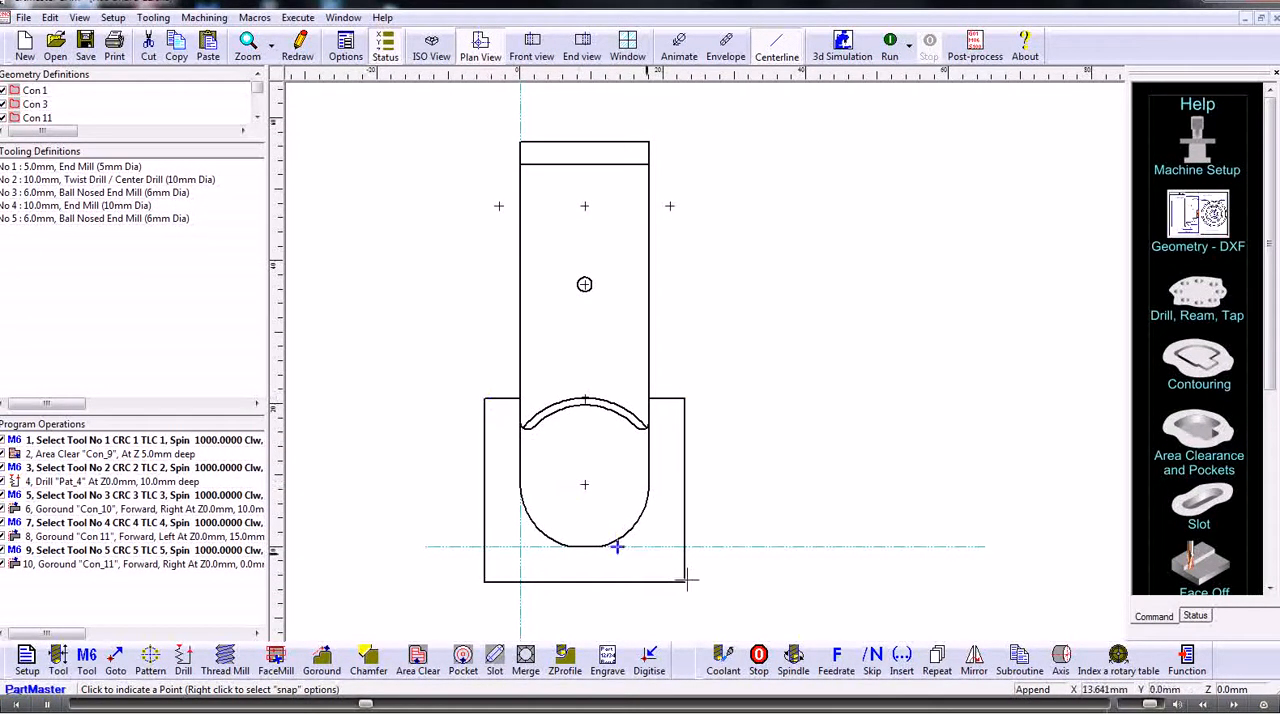
left_click(484, 582)
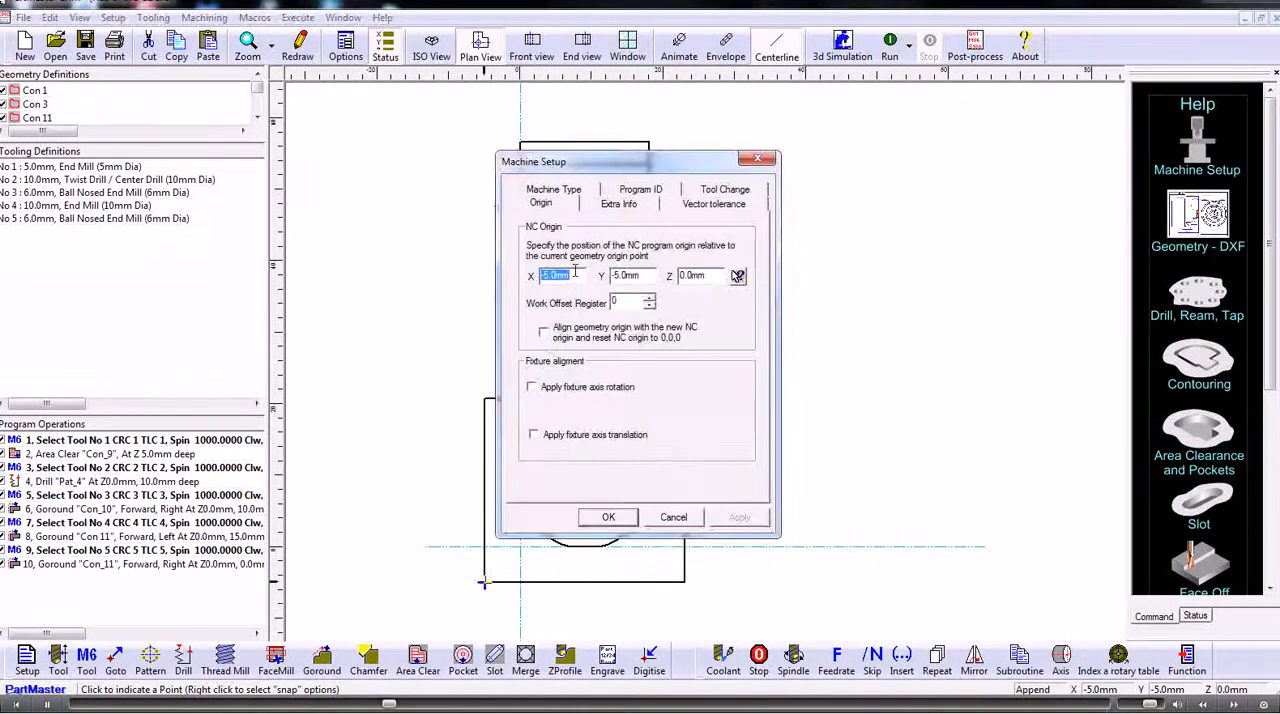
- Align the geometry origin with the new NC origin, reset it to 0,0,0, and apply the machine setup
left_click(647, 276)
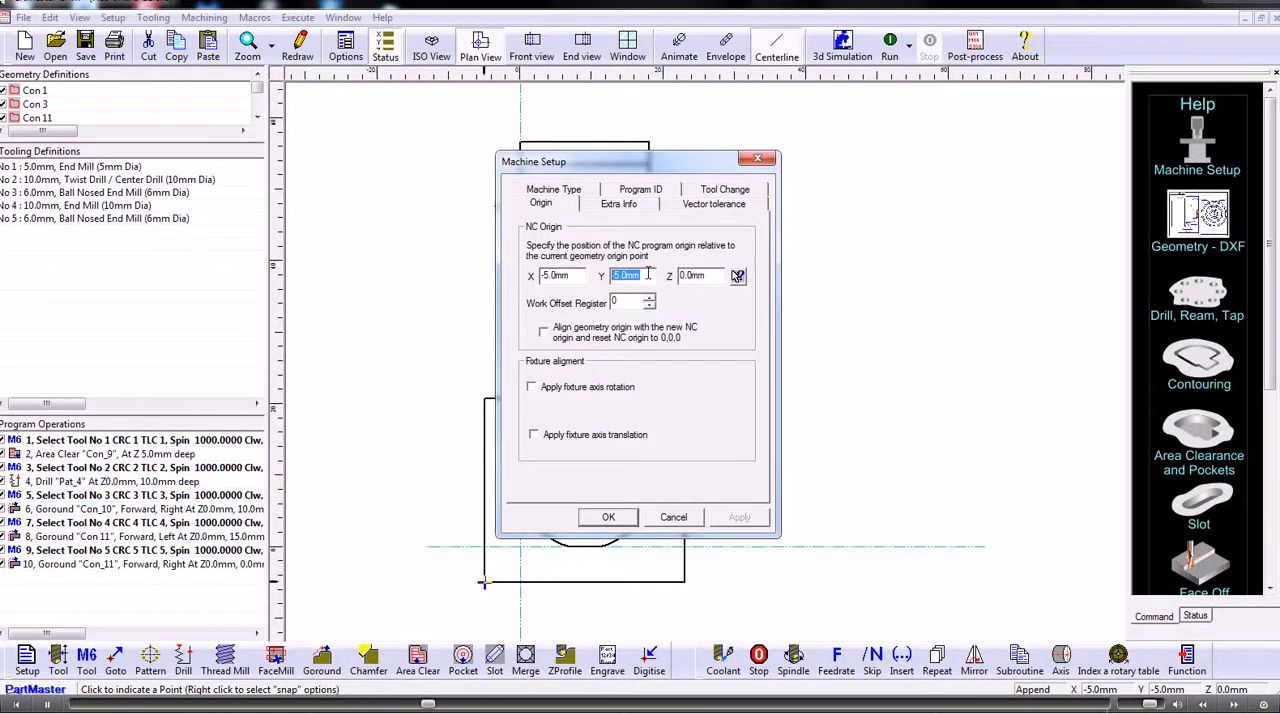
left_click(545, 334)
left_click(606, 518)
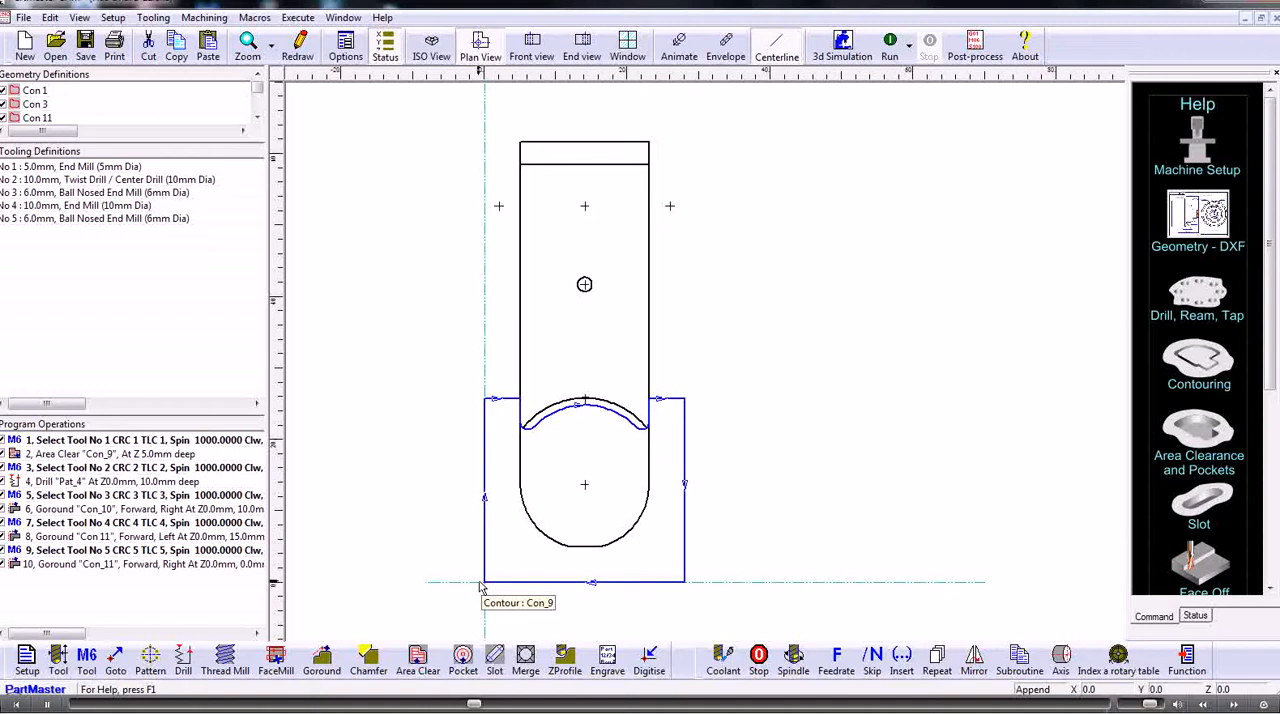
- Set the NC origin at X 30.893 mm, Y 61.787 mm using the Near XY extents of geometry snap, with the geometry origin aligned
left_click(27, 657)
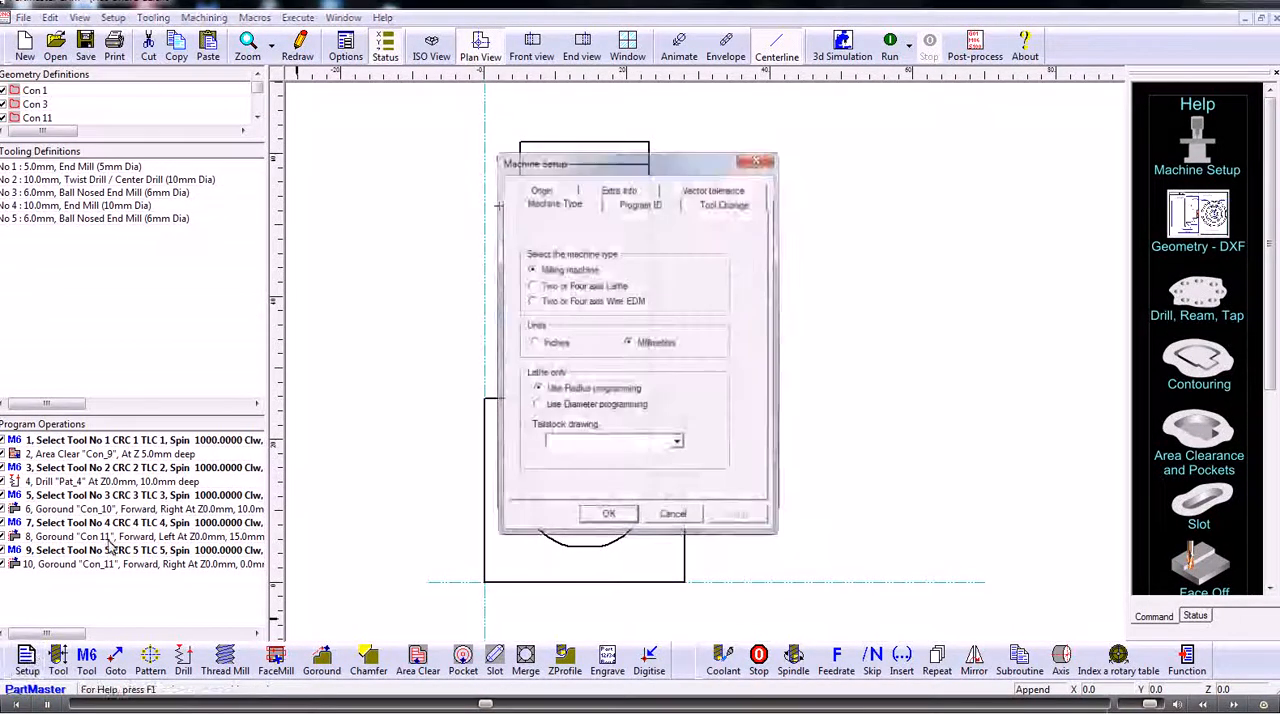
left_click(556, 202)
left_click(737, 276)
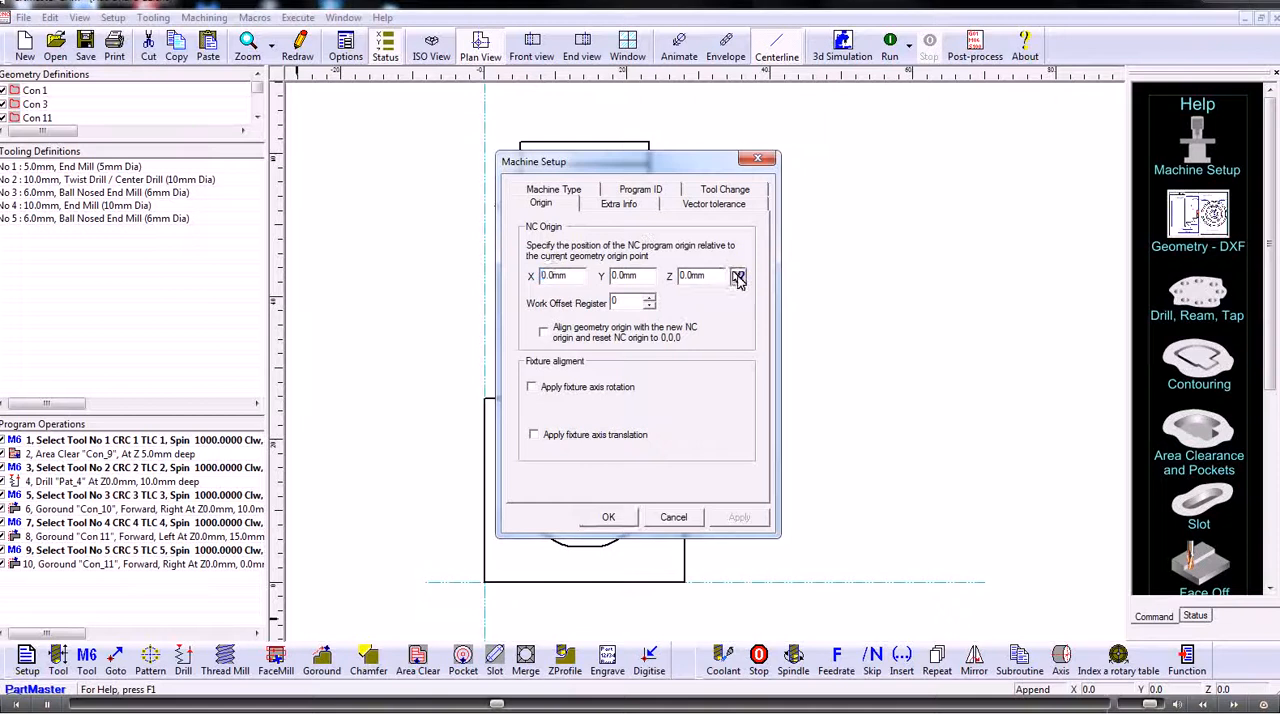
right_click(471, 250)
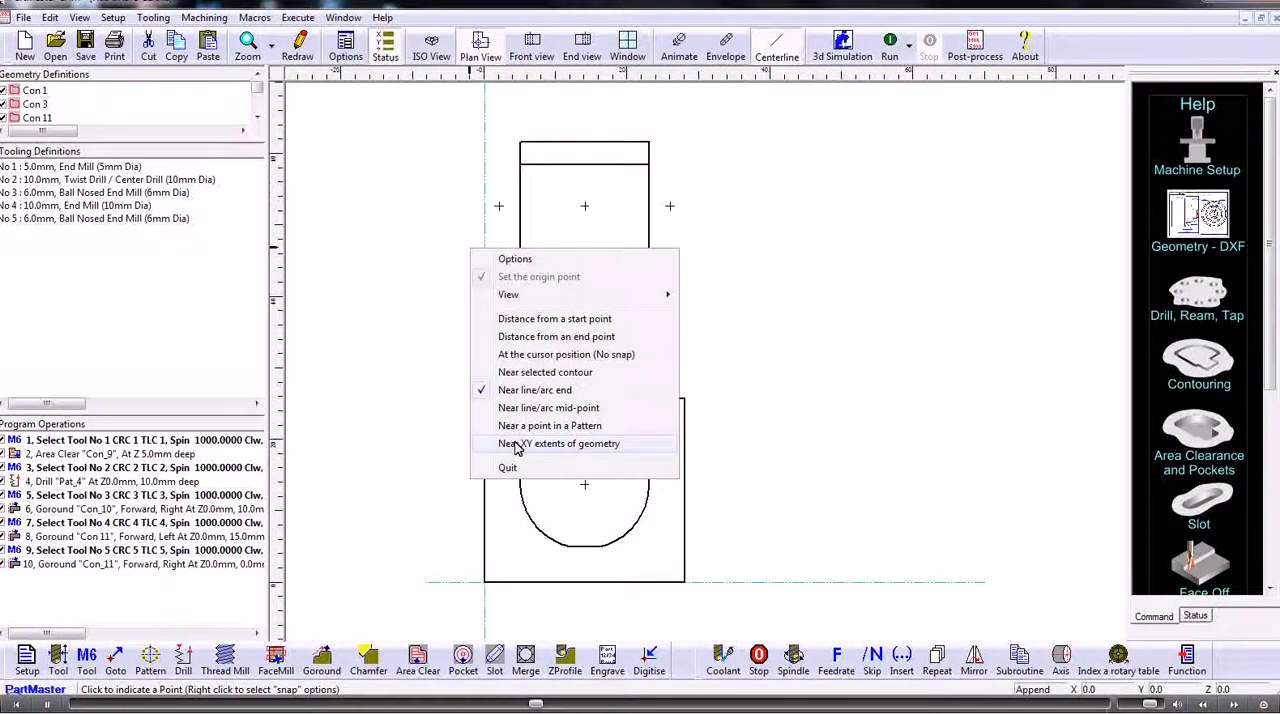
left_click(515, 448)
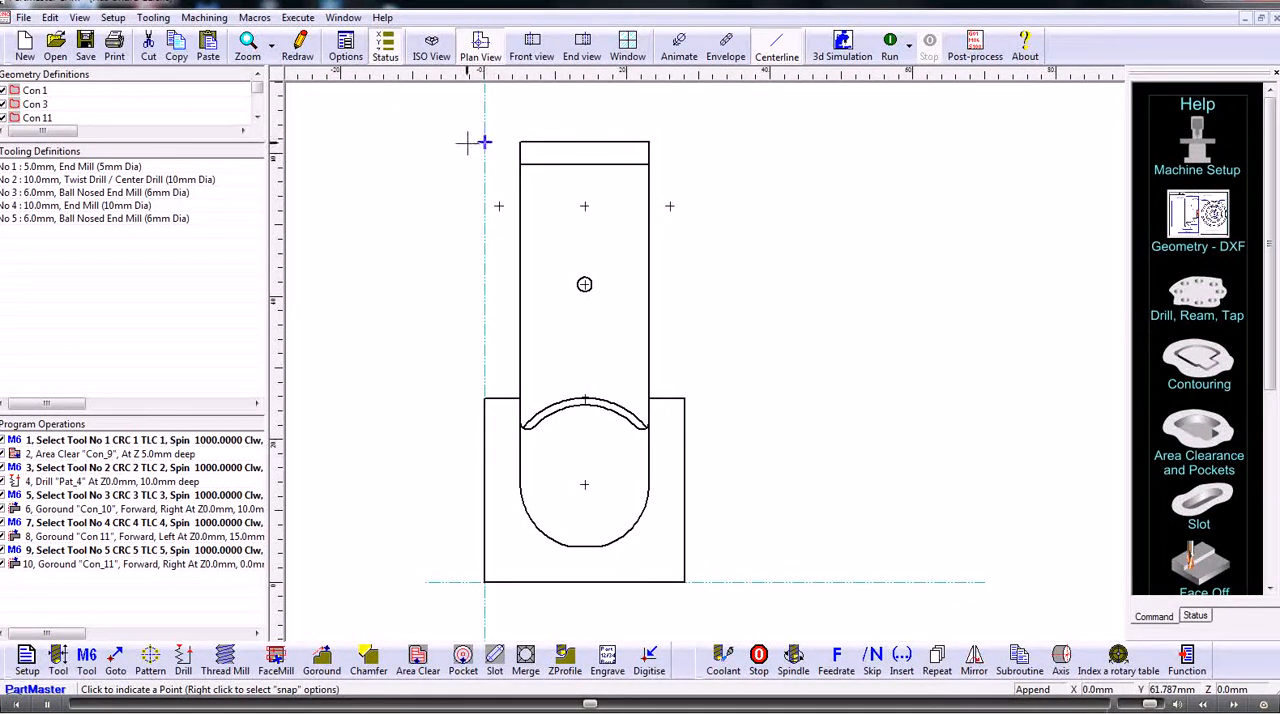
left_click(706, 143)
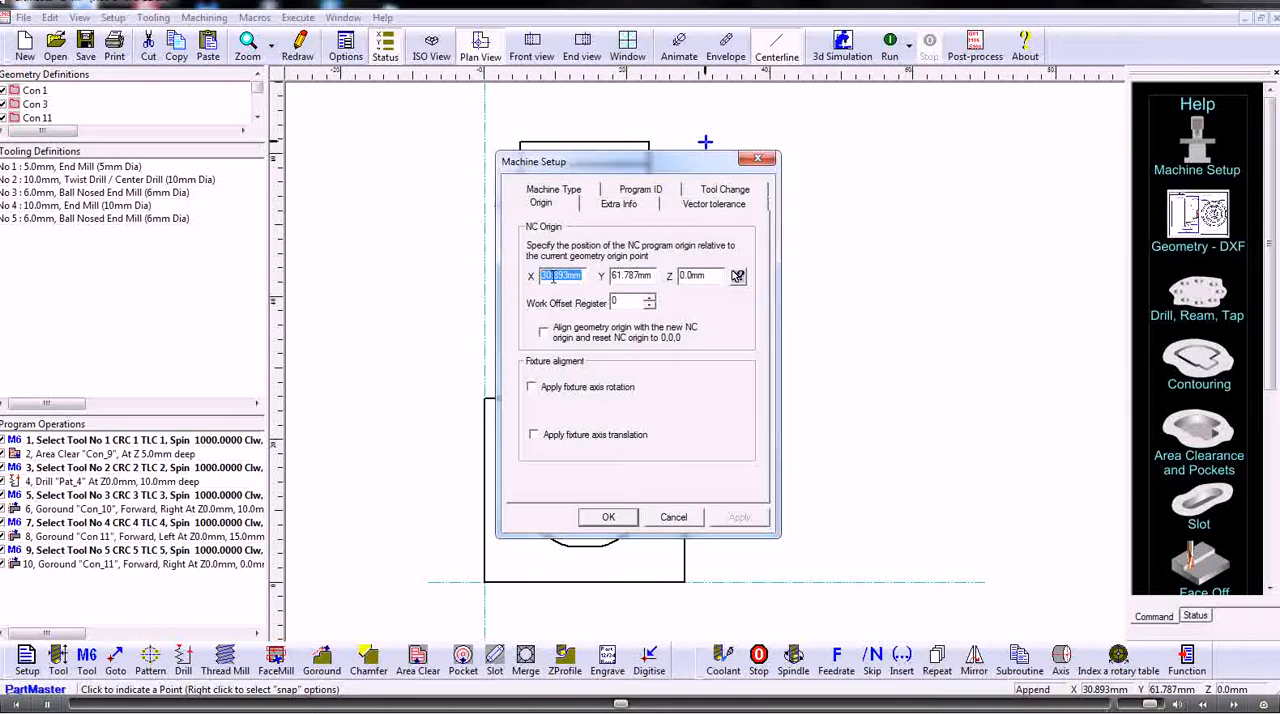
left_click(545, 334)
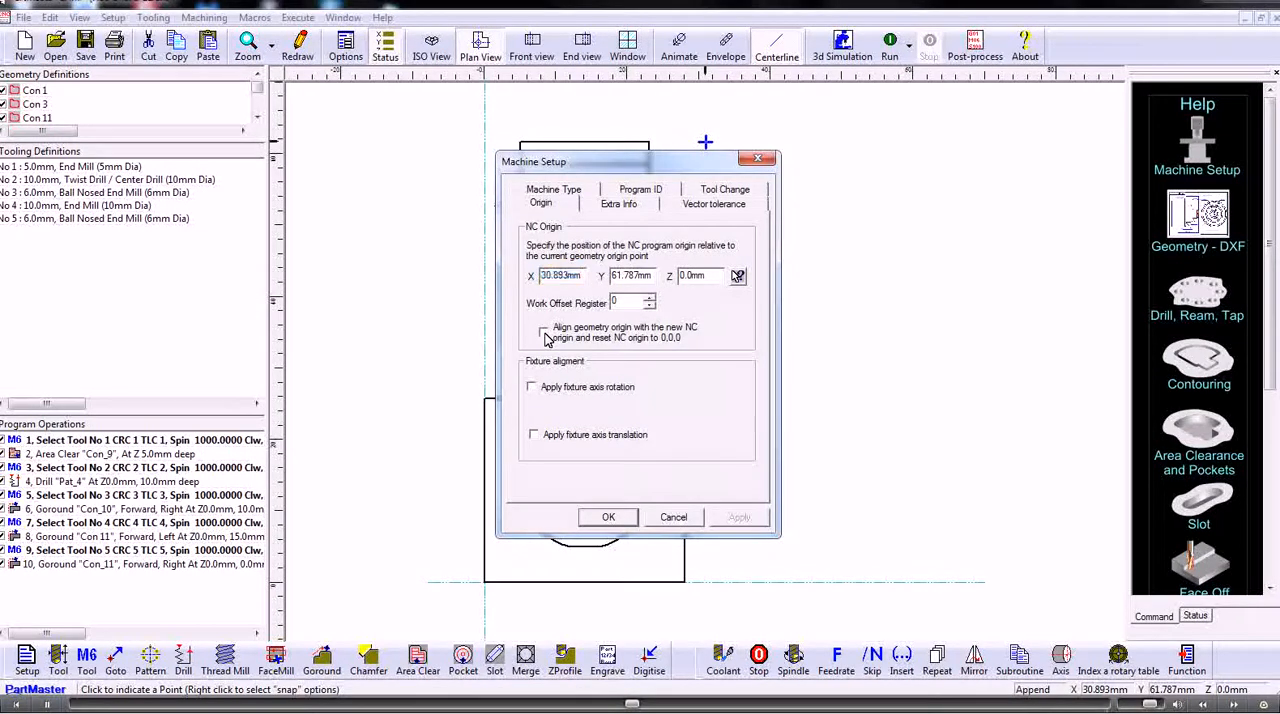
left_click(606, 517)
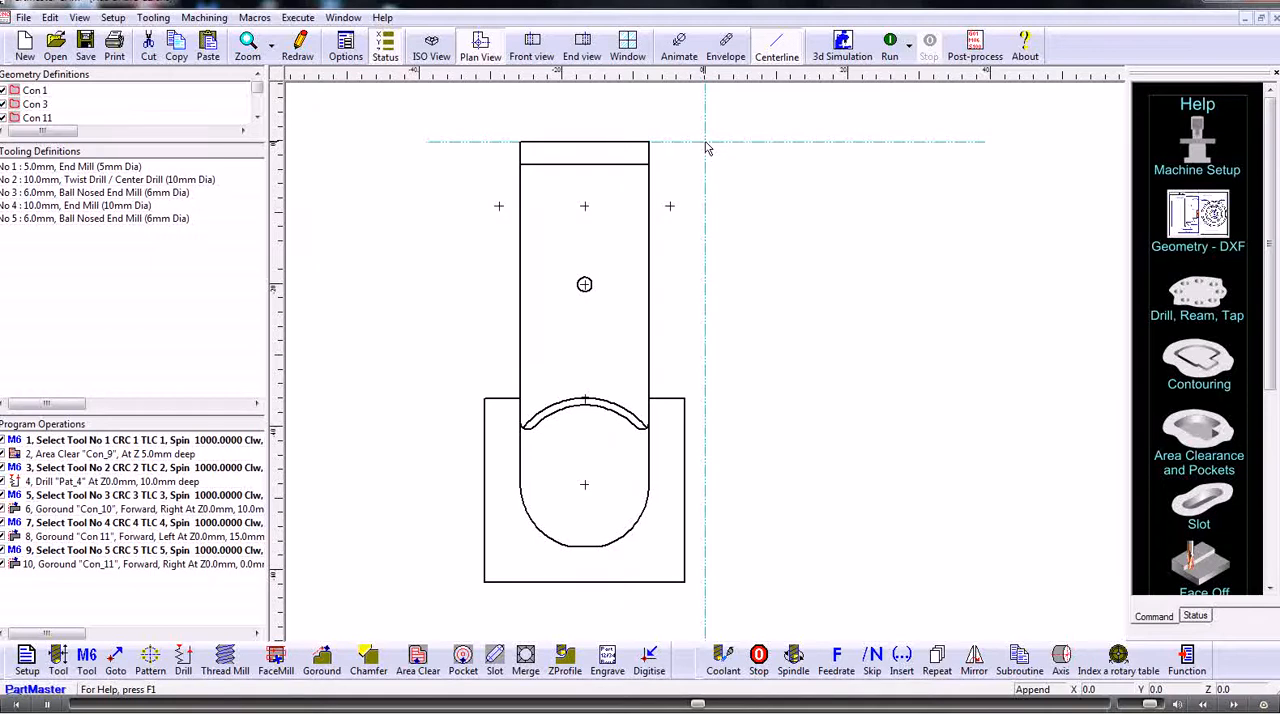
- Offset the NC origin by 5 mm in X and align the geometry origin with it
left_click(26, 660)
left_click(540, 189)
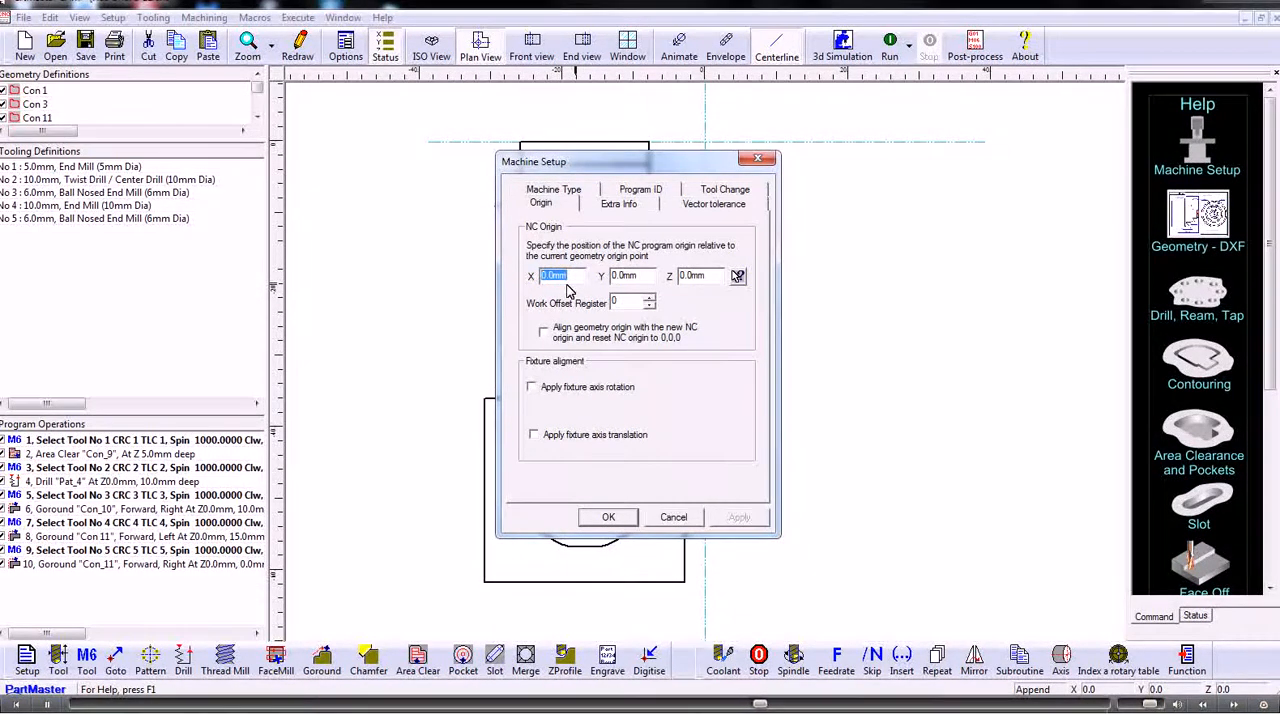
type("5")
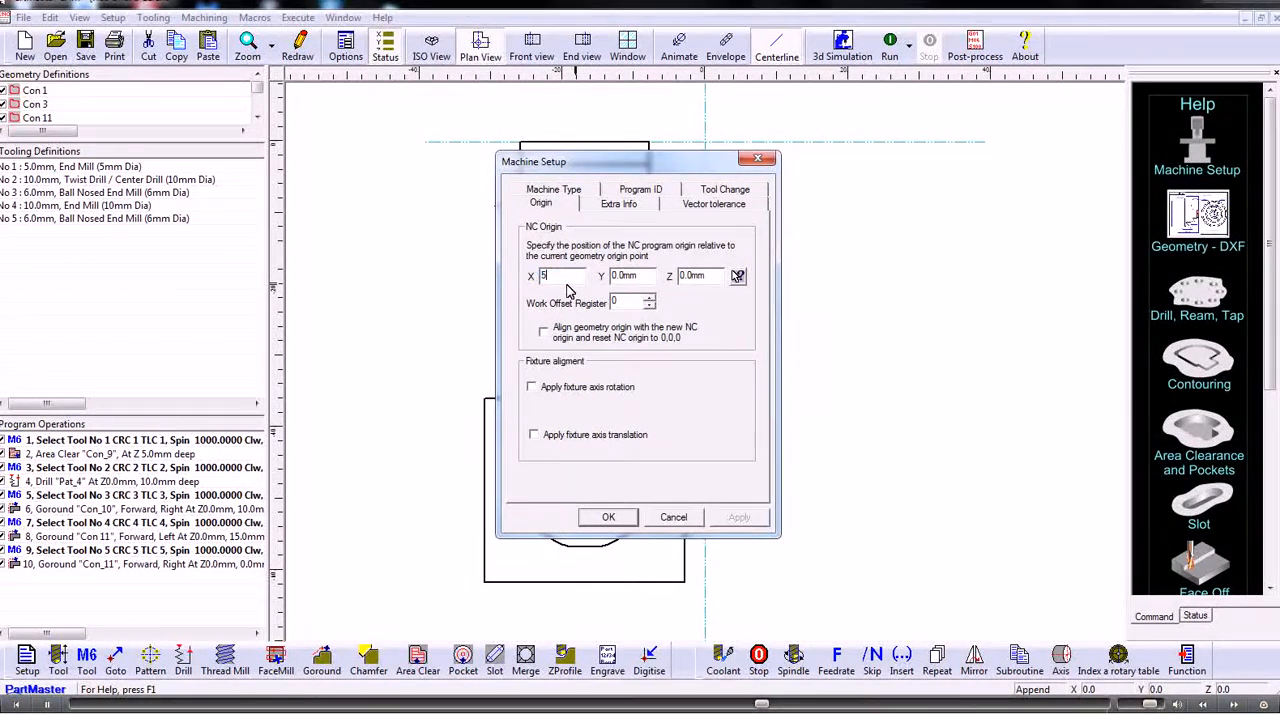
left_click(545, 335)
left_click(590, 518)
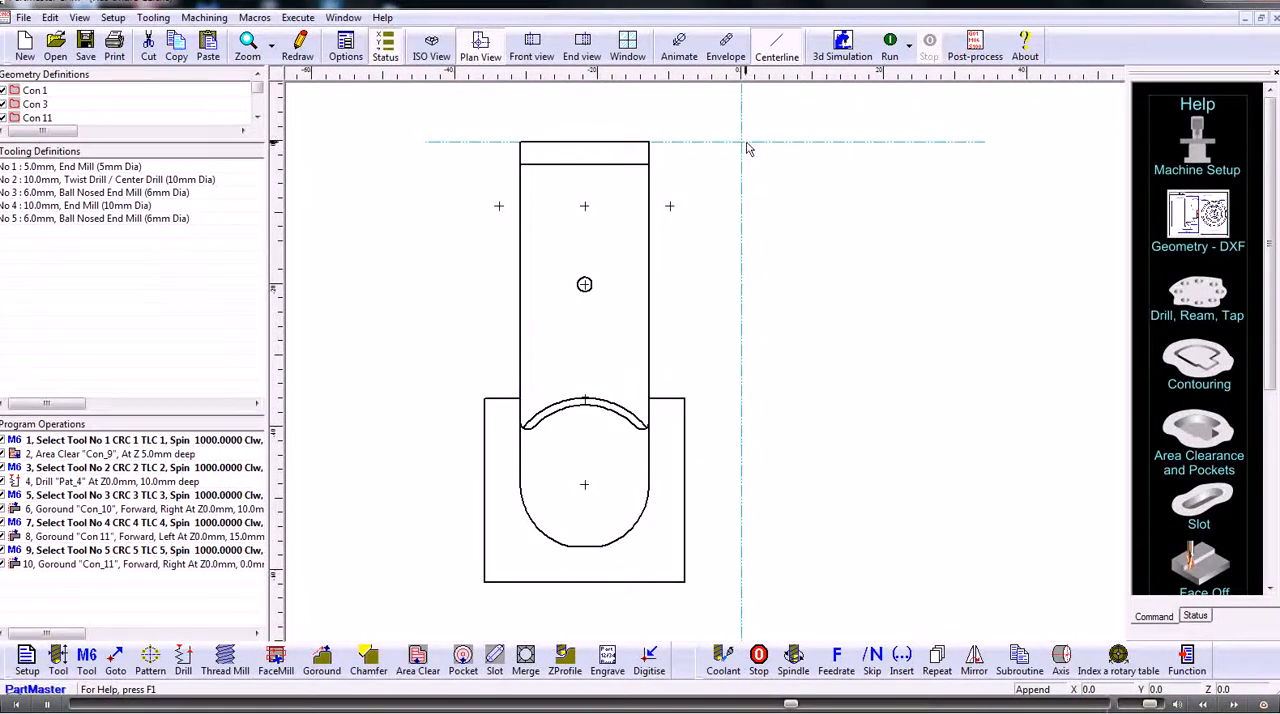
- Pick the NC origin at the midpoint of the outer contour's bottom edge using the Near line/arc mid-point snap
left_click(28, 662)
left_click(540, 189)
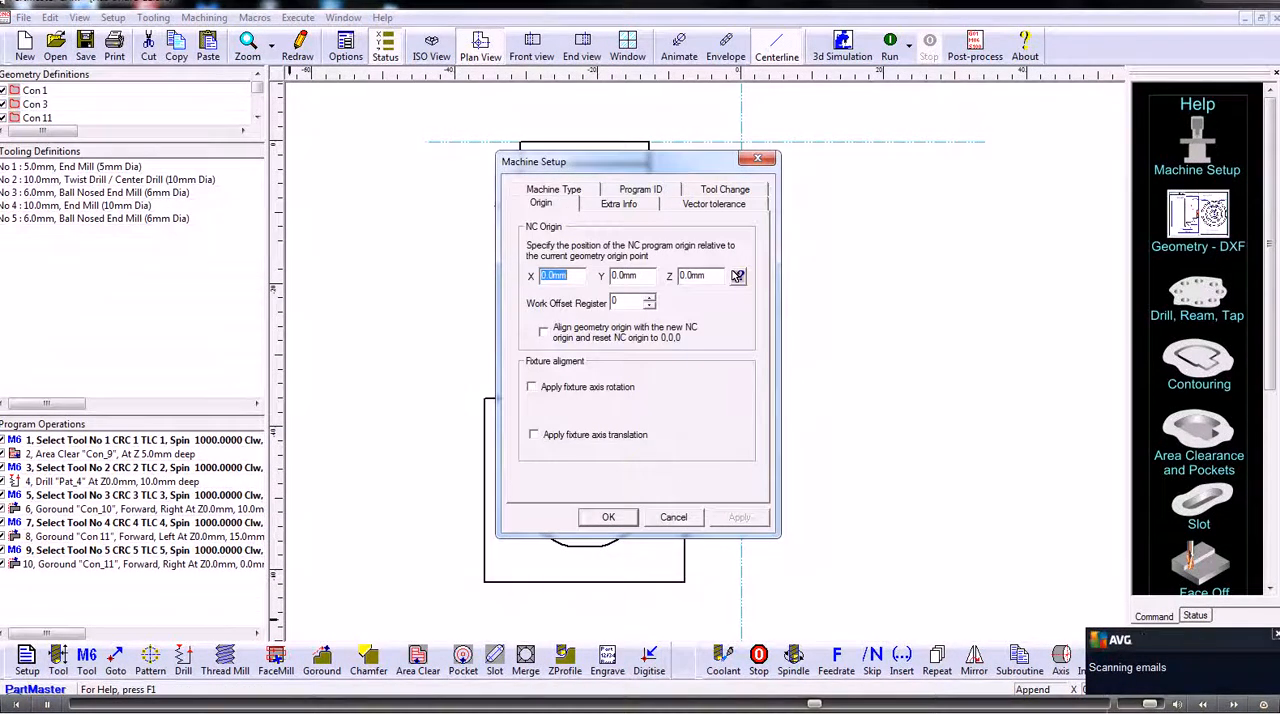
left_click(737, 280)
right_click(449, 287)
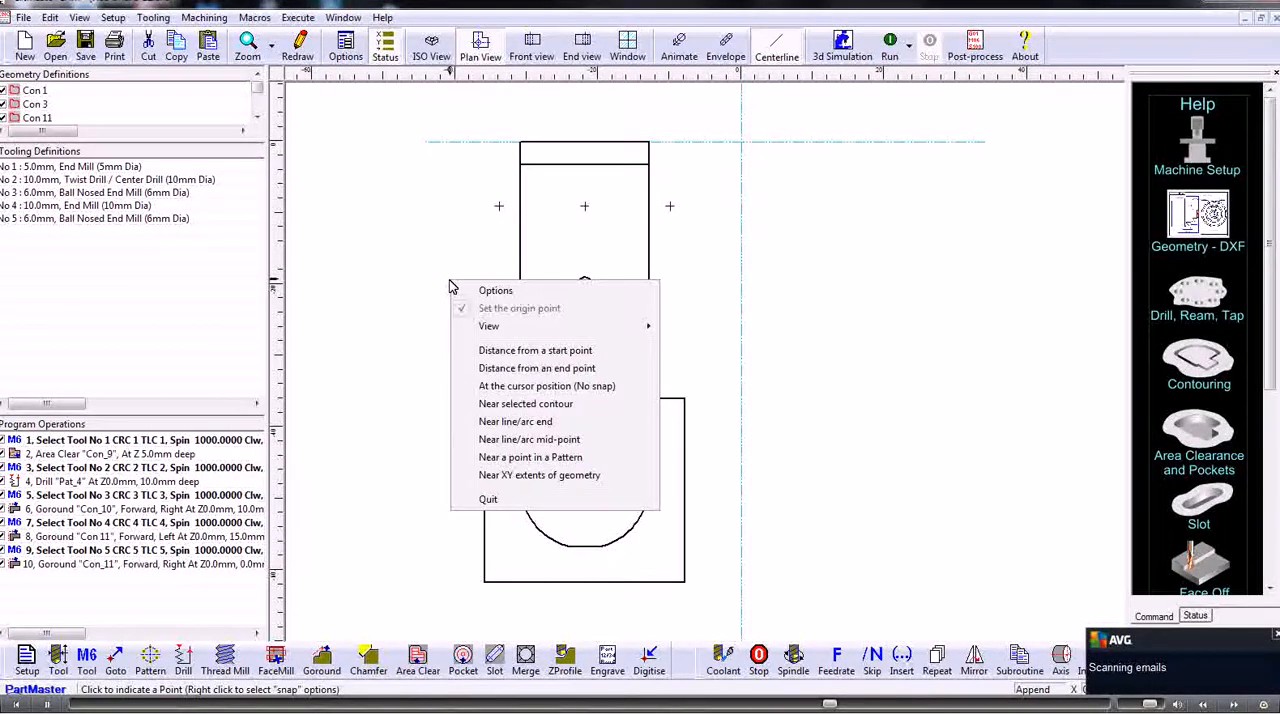
left_click(482, 441)
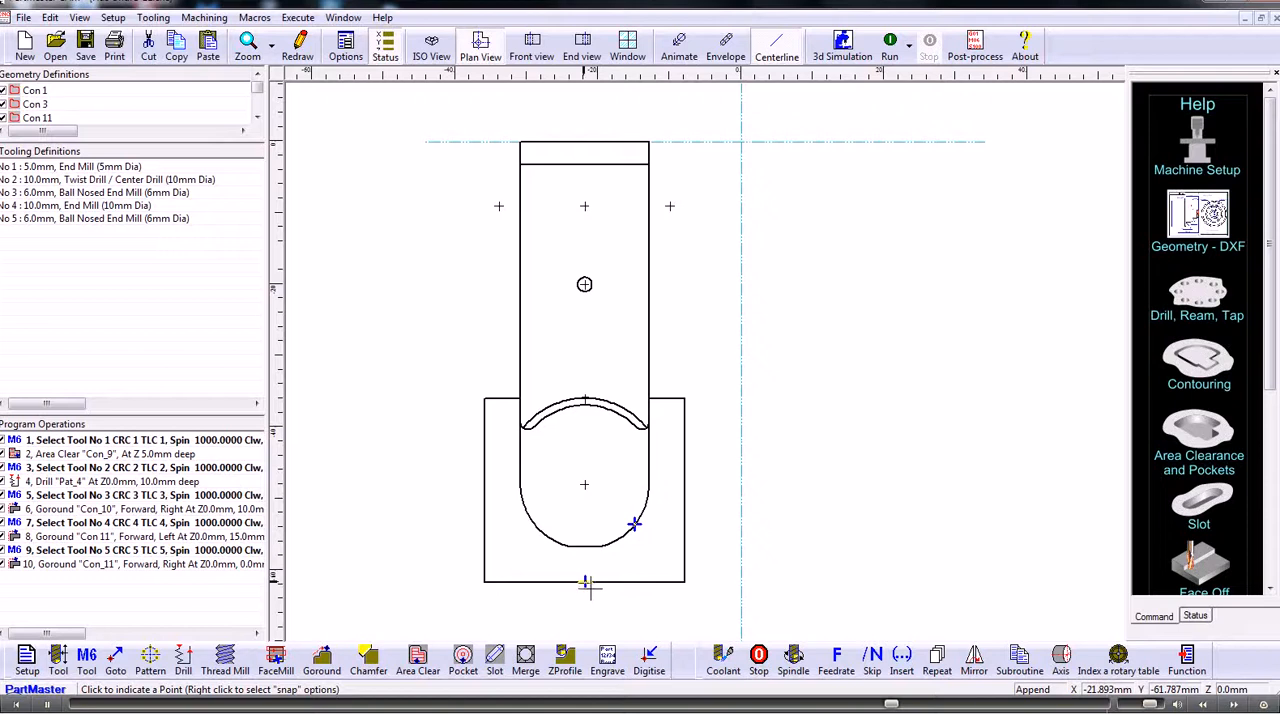
left_click(587, 584)
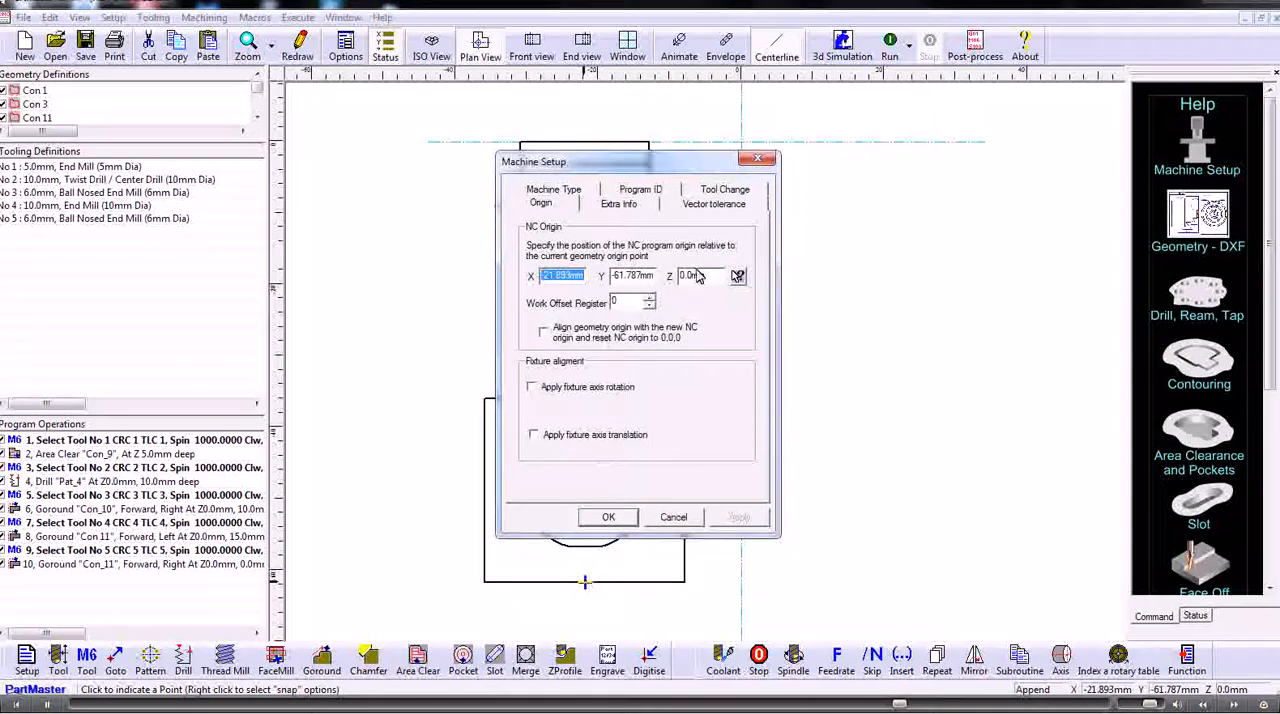
- Set the NC origin at the small hole's centre using the Near a point in a Pattern snap, with the geometry origin aligned
left_click(737, 276)
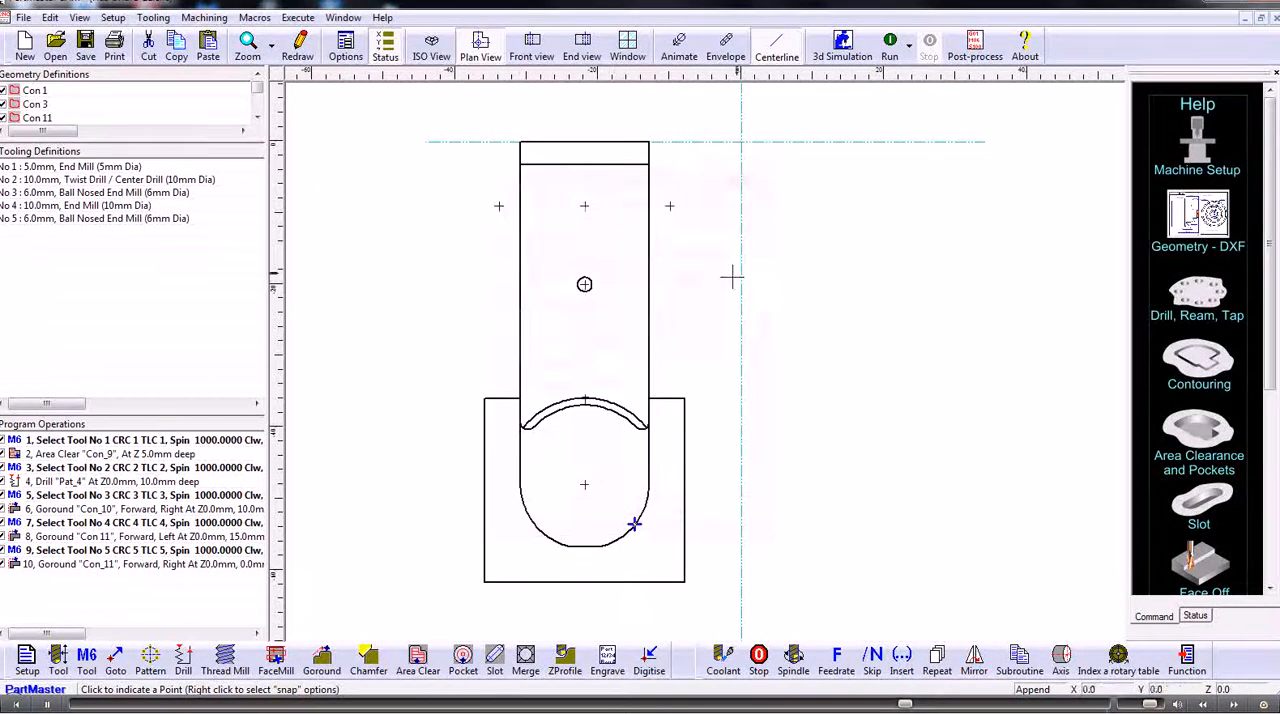
right_click(498, 303)
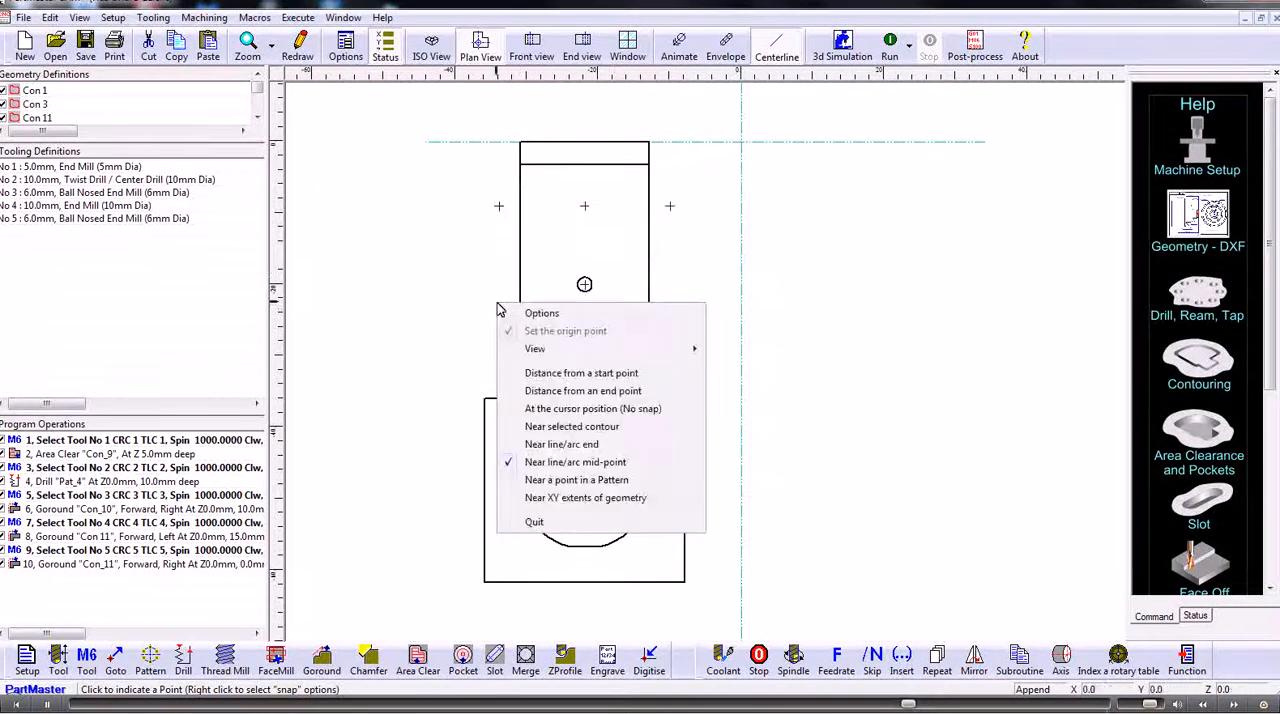
left_click(546, 486)
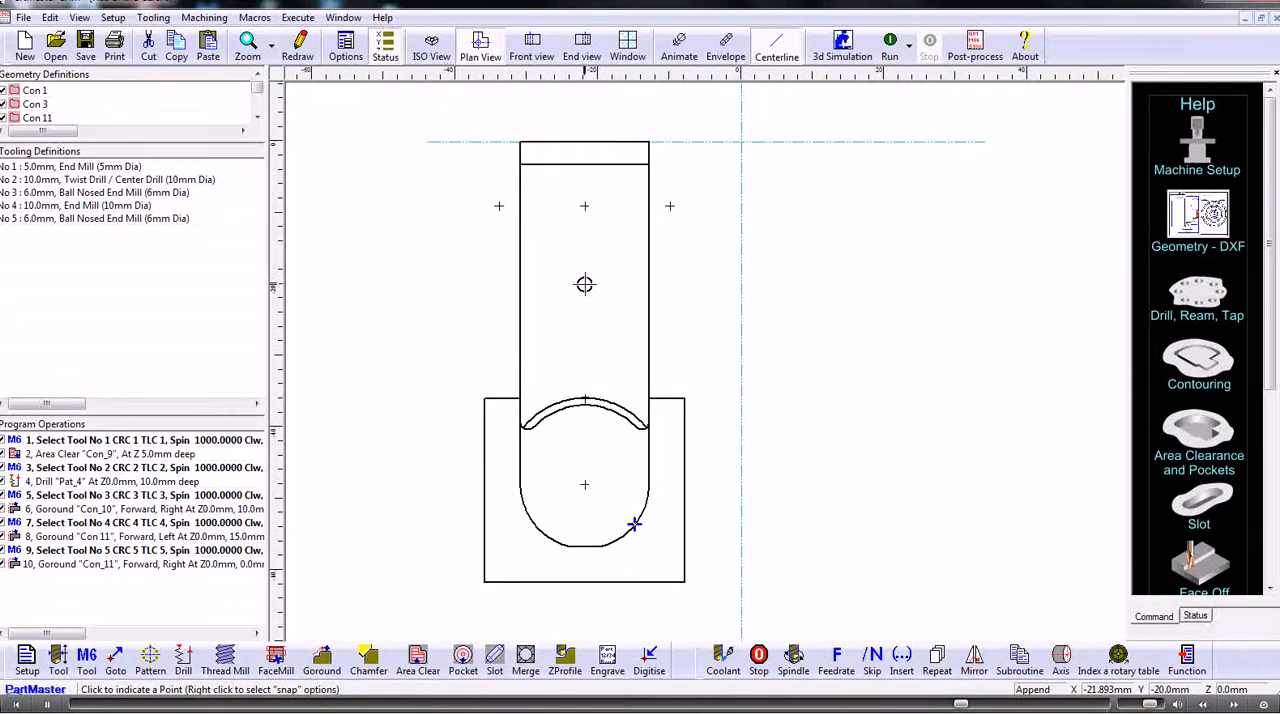
left_click(586, 287)
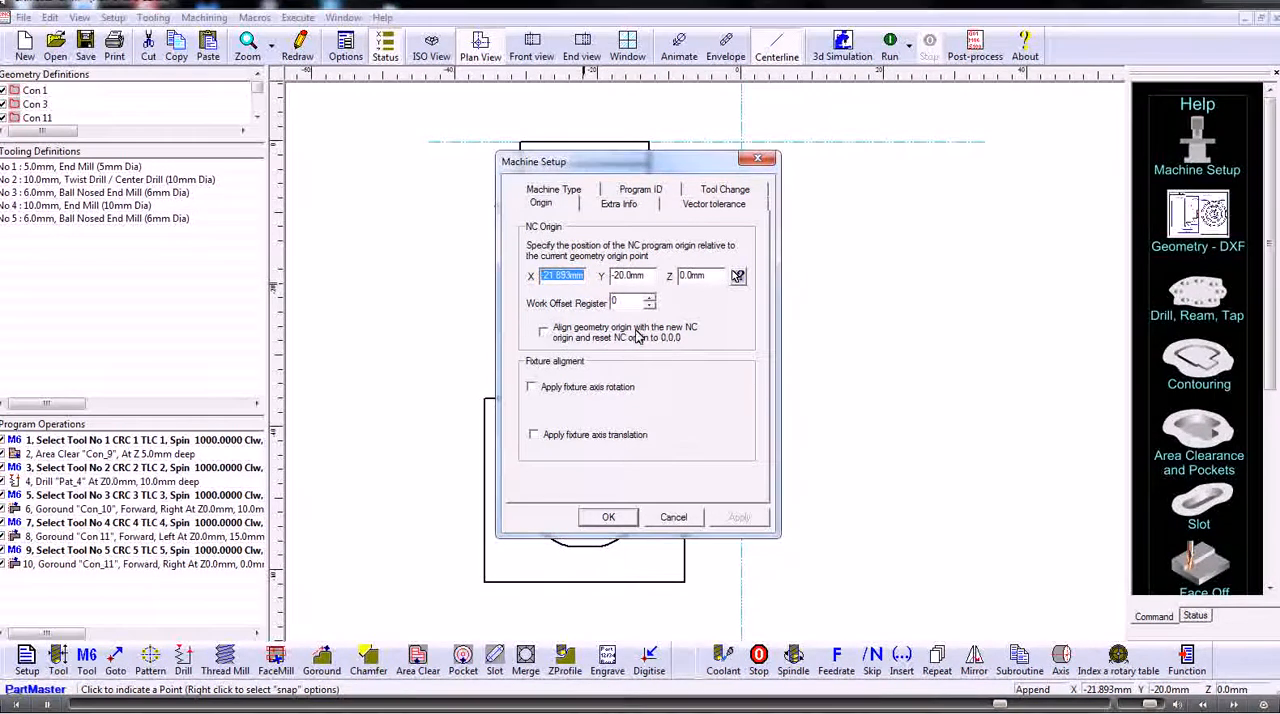
left_click(543, 331)
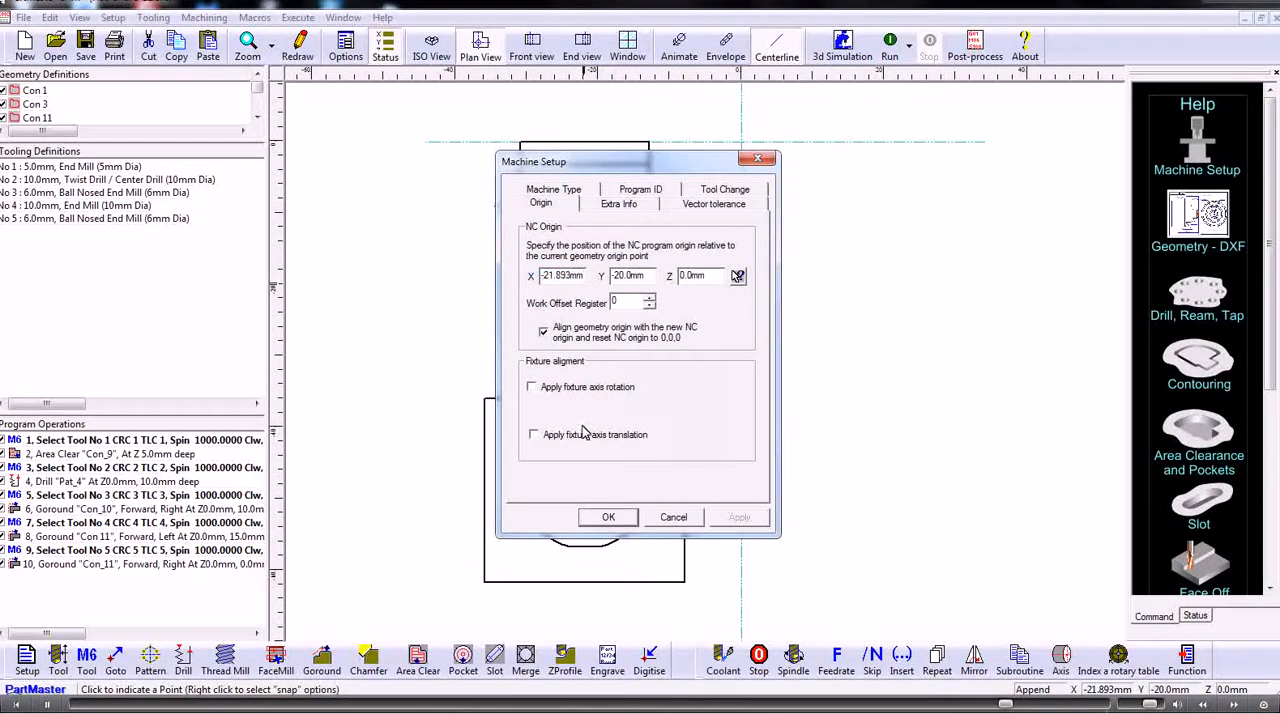
left_click(605, 522)
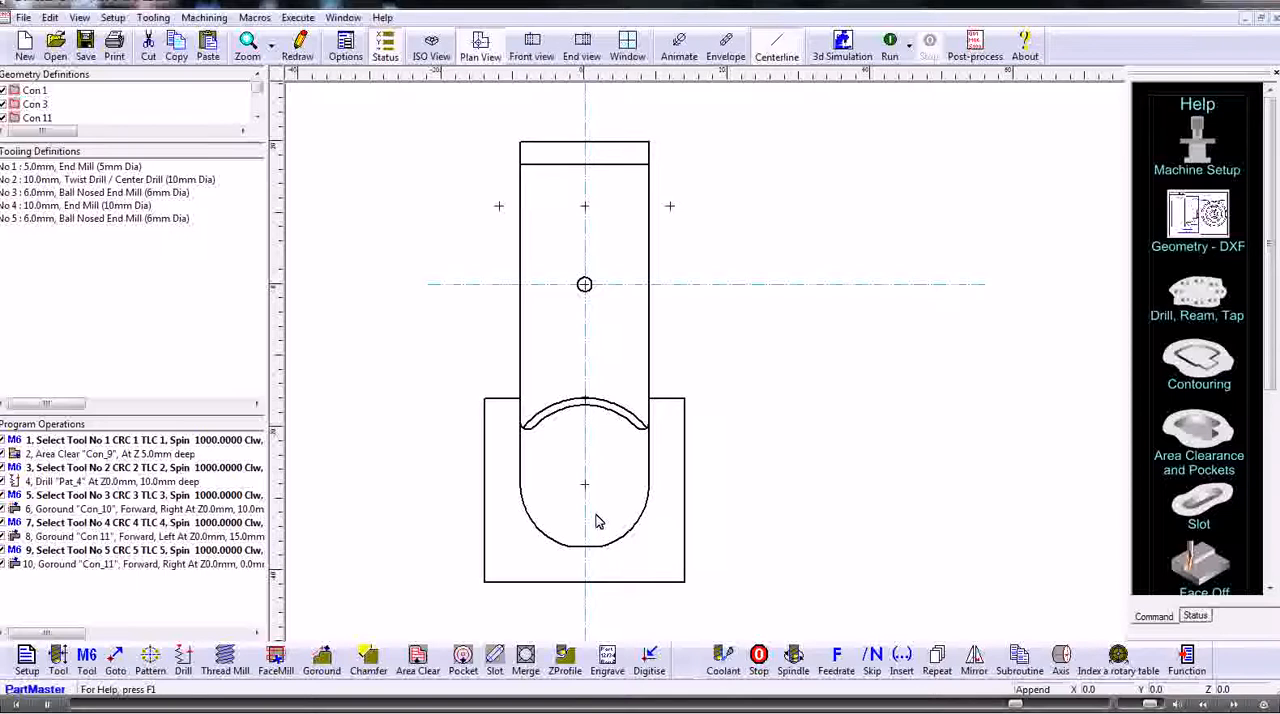
- Run the machining simulation with the origin at the hole's centre
left_click(891, 45)
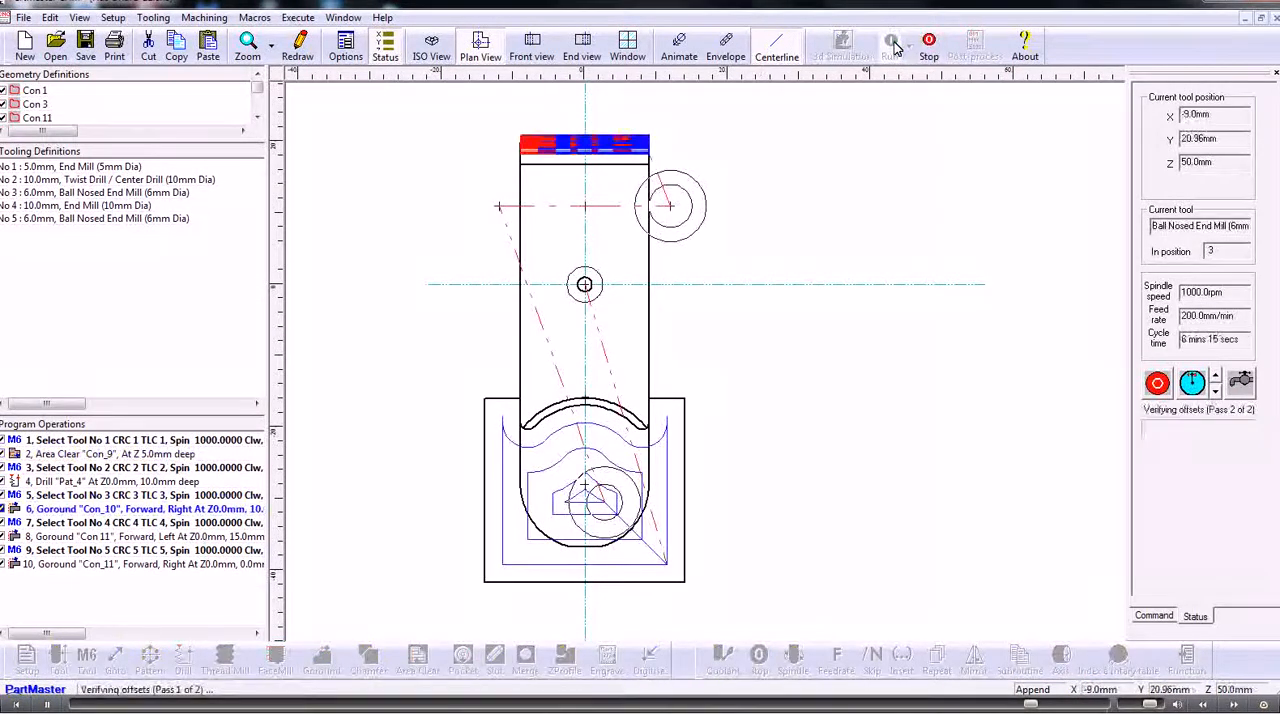